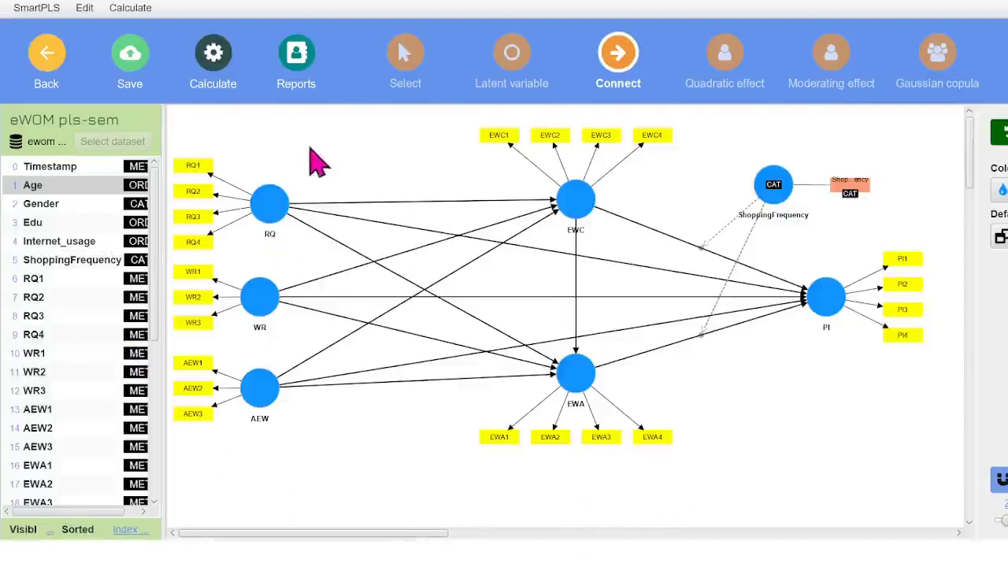
Step: Choose PLS-SEM algorithm from the Calculate menu's standard algorithms
left_click(221, 62)
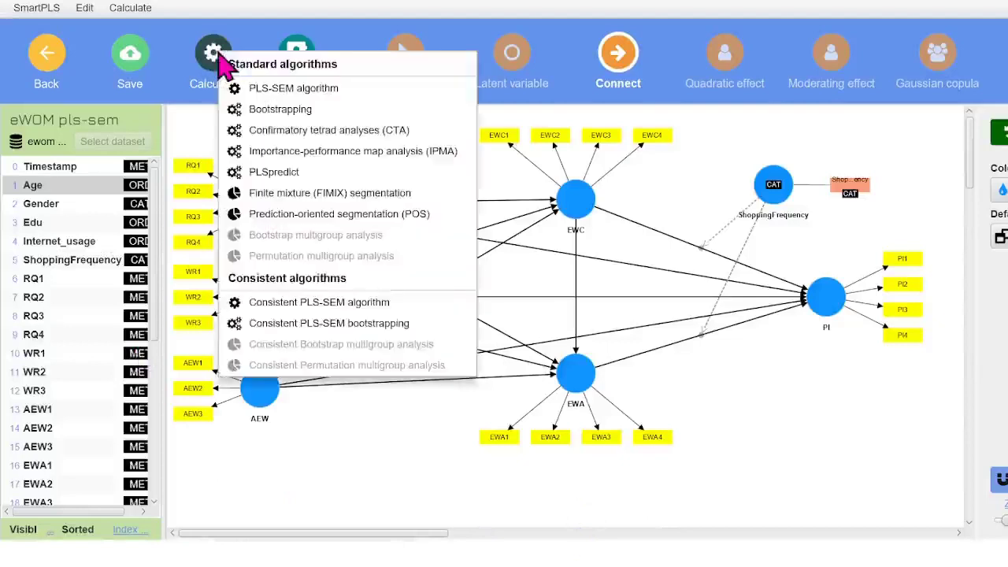
left_click(317, 89)
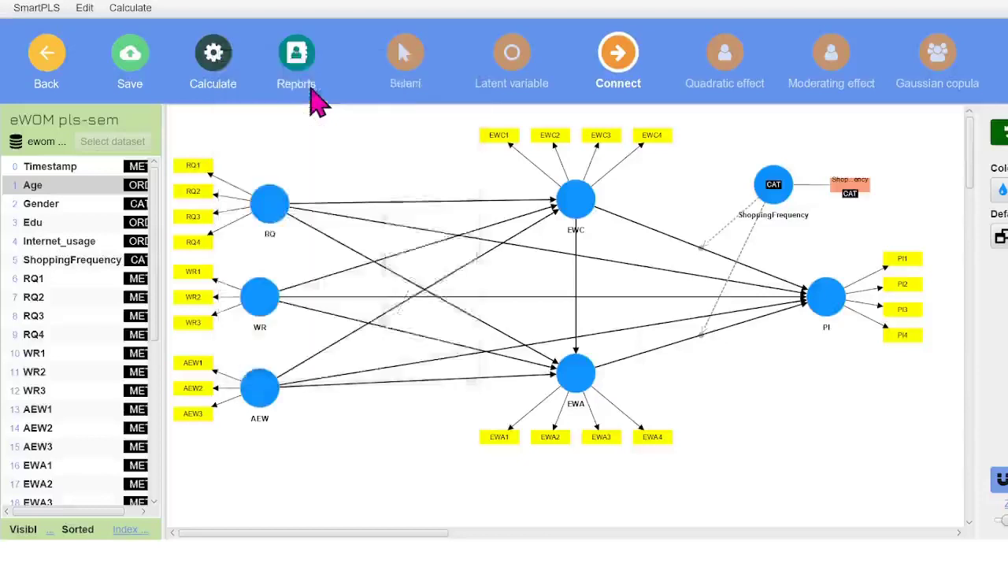
Step: Dismiss the path model warning, set Factor weighting with Standardized results, and start the calculation
key("Return")
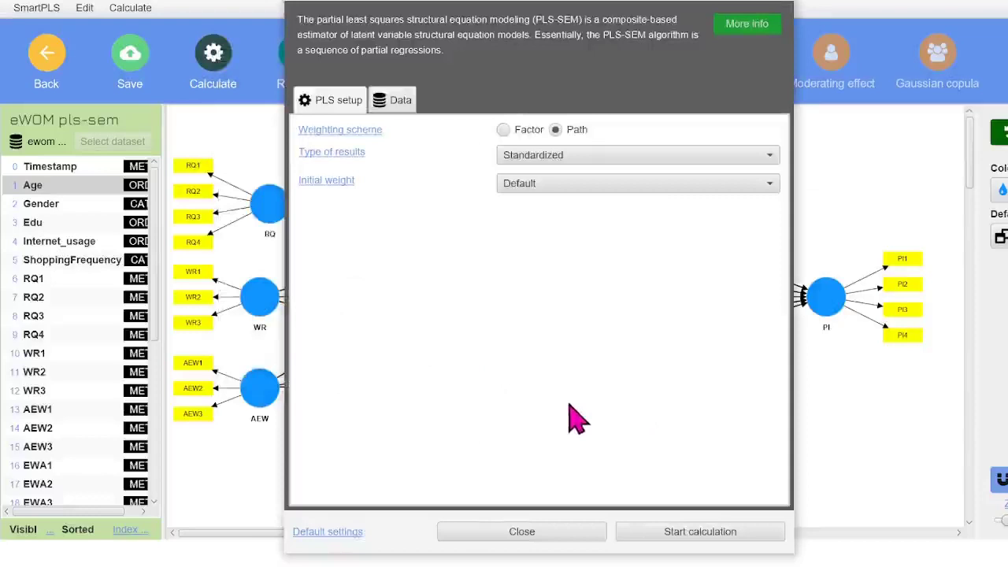
left_click(503, 130)
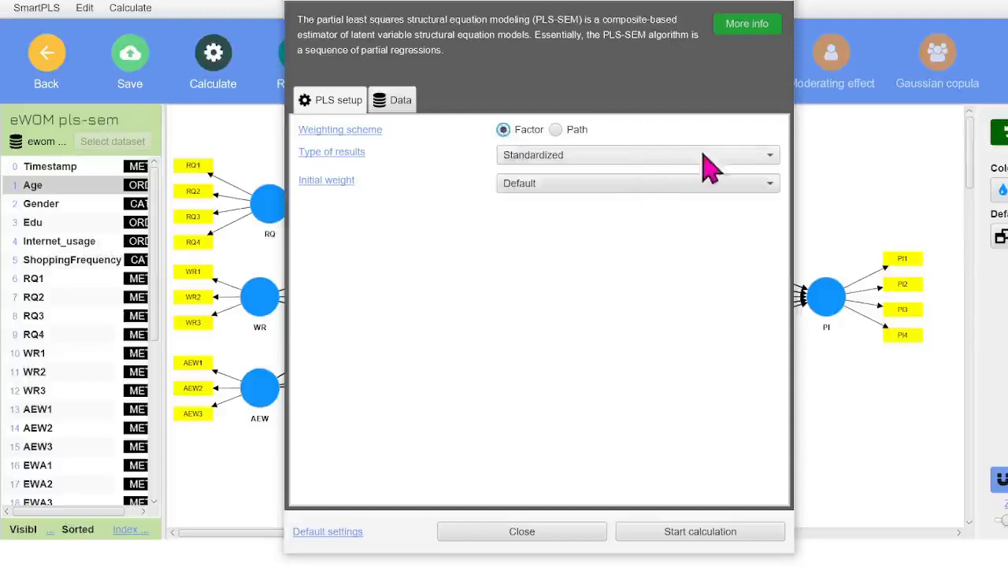
left_click(770, 155)
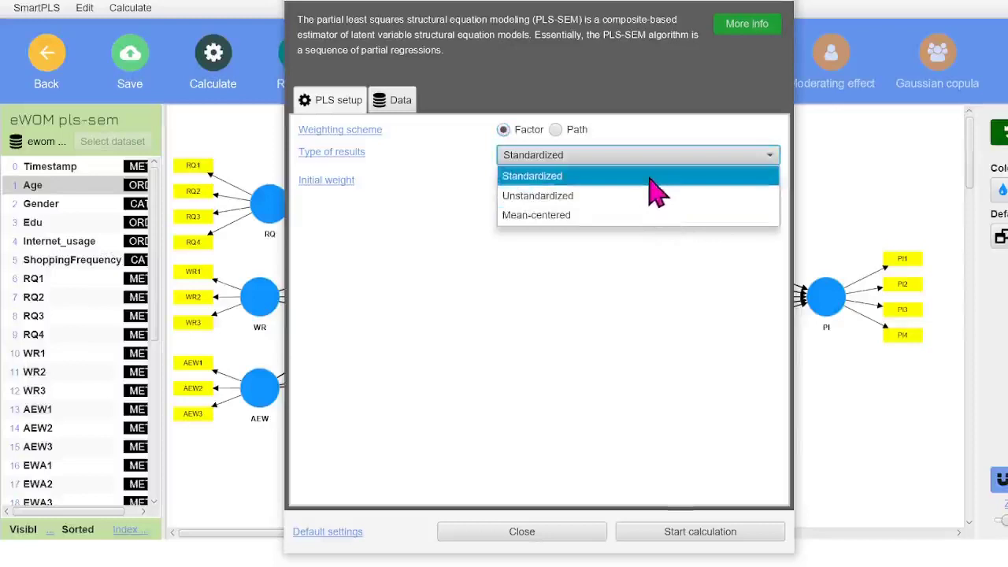
left_click(650, 178)
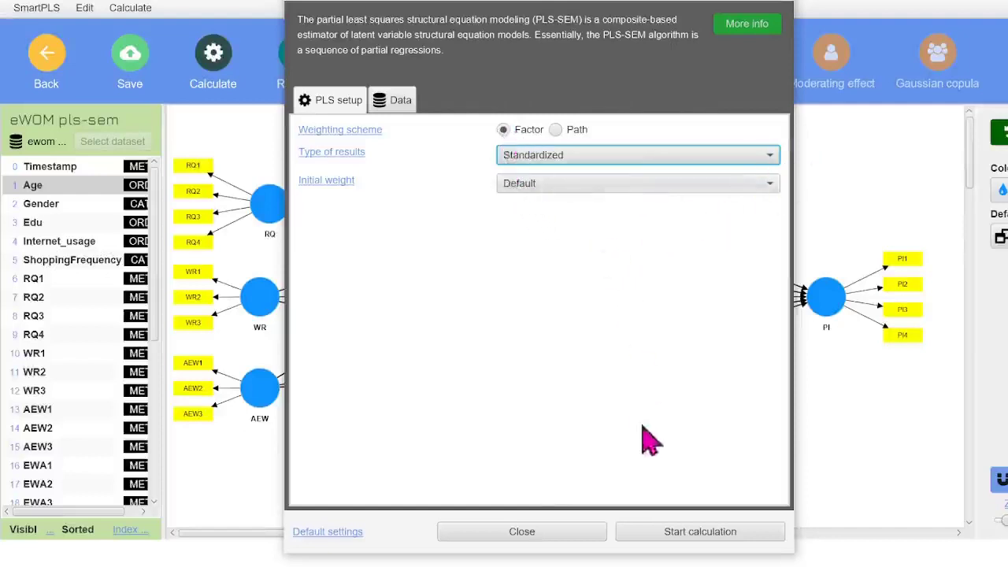
left_click(655, 534)
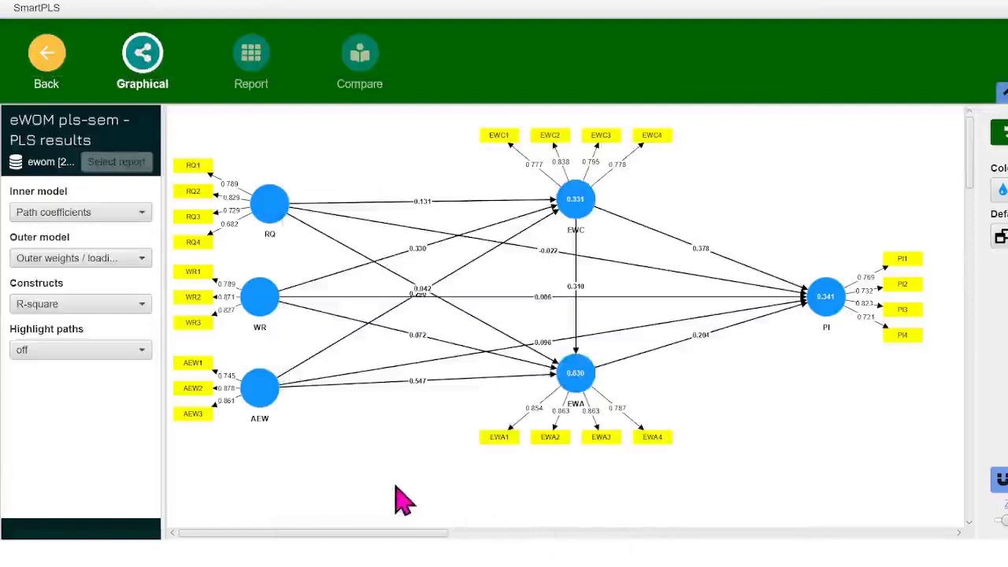
Step: Open the Report view and widen the results tree so its labels show fully
left_click(254, 72)
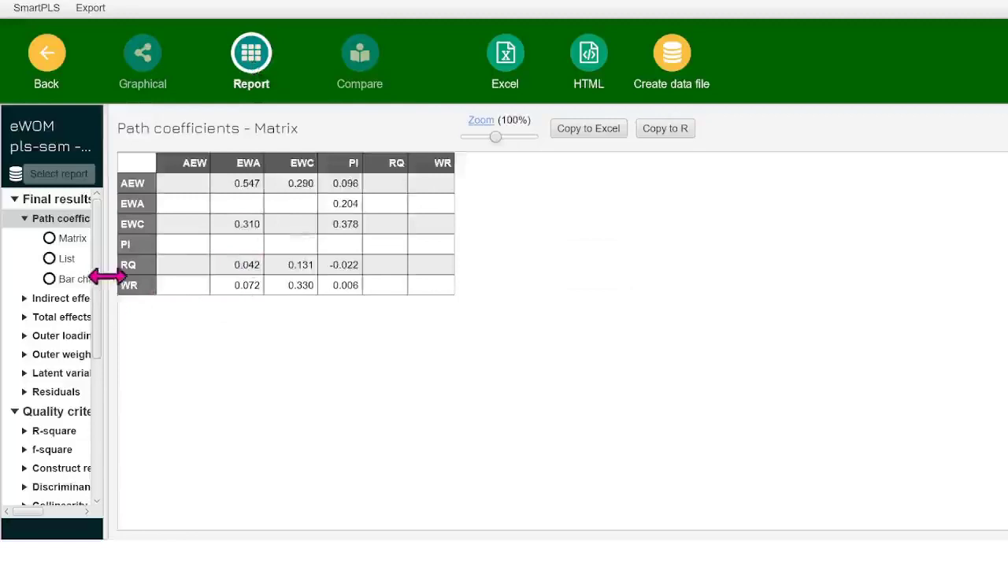
left_click_drag(106, 276, 225, 275)
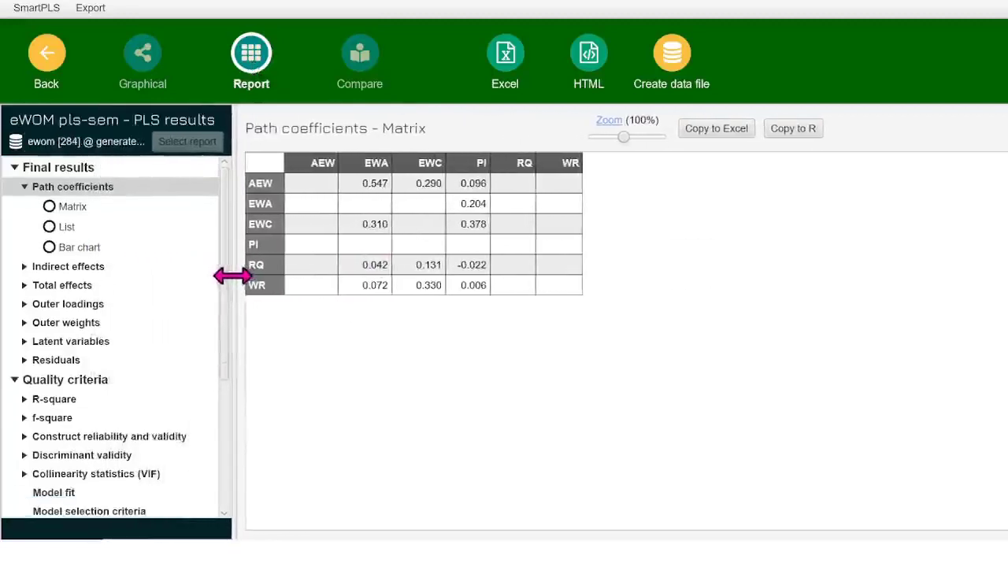
Step: Display the outer loadings matrix and scroll through all indicators, including RQ4 0.682 and WR2 0.871
left_click(60, 306)
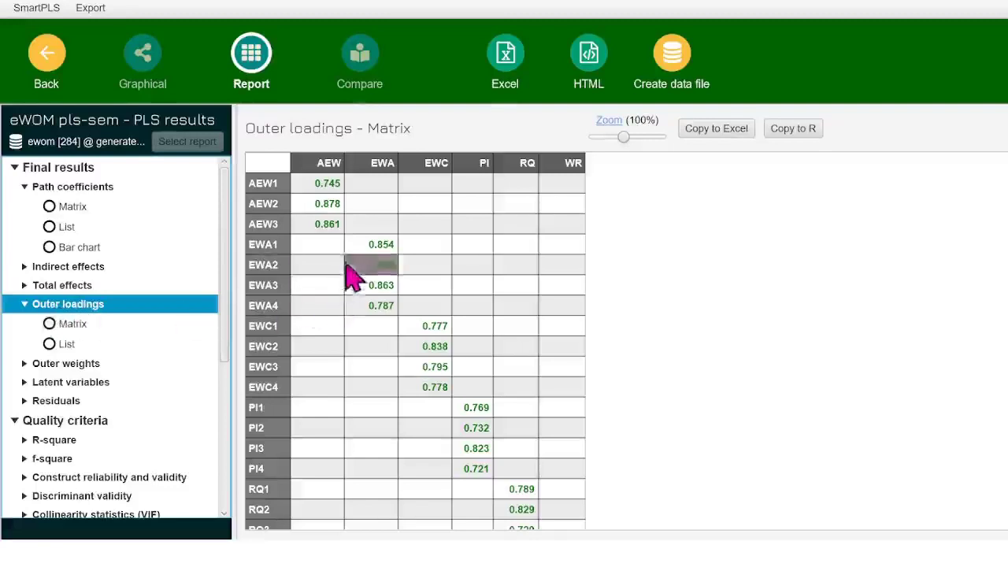
scroll(489, 472, "down", 1)
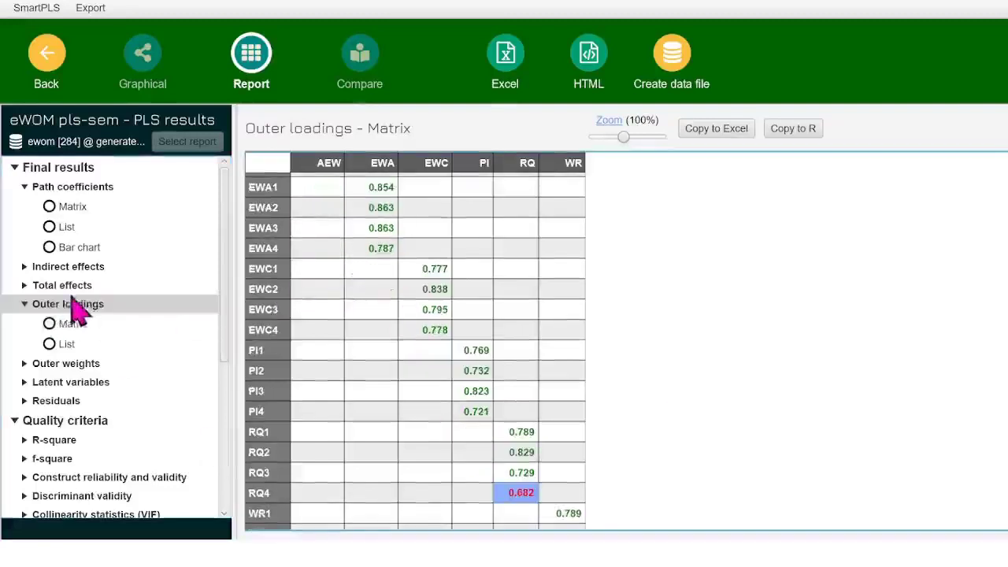
left_click(65, 307)
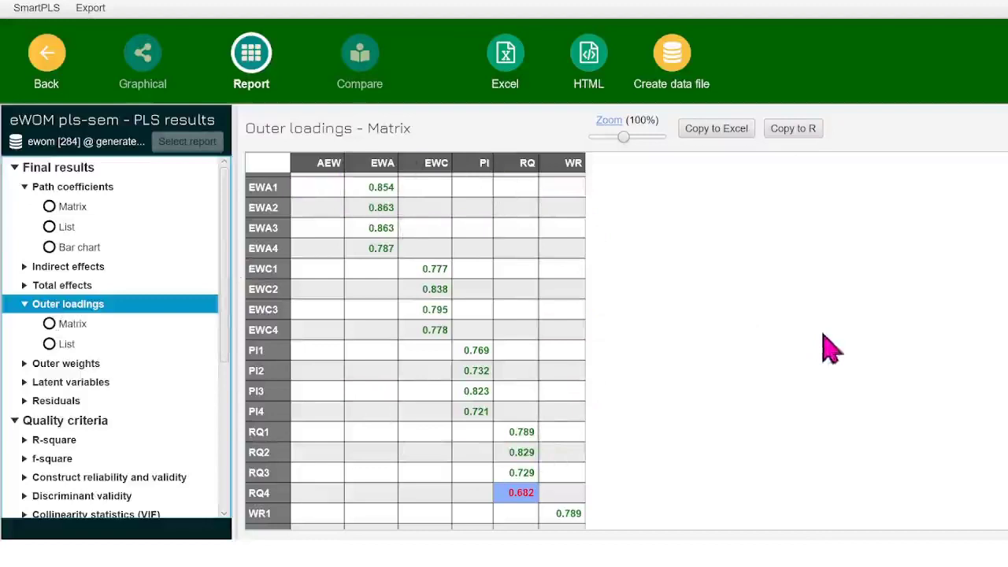
scroll(538, 315, "up", 2)
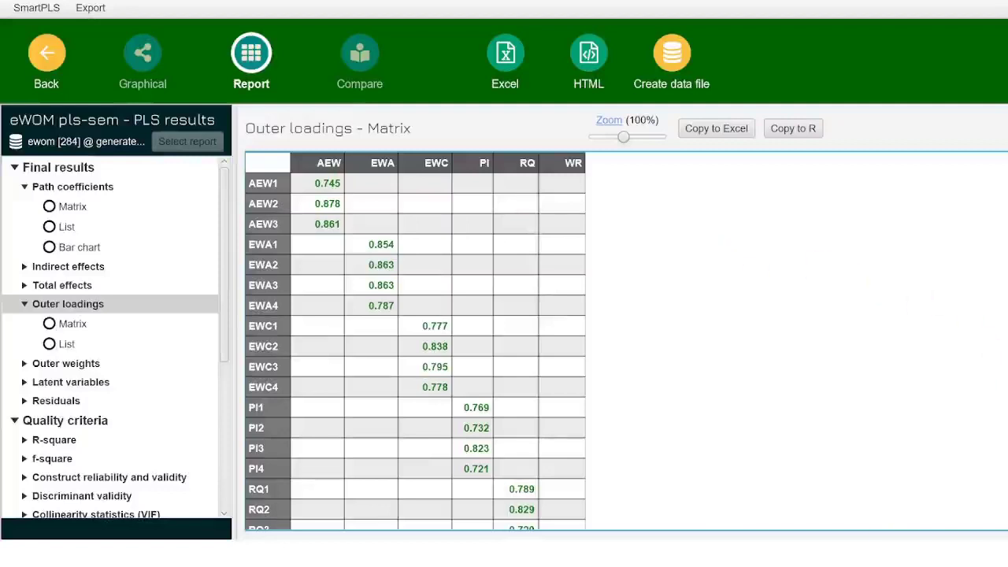
scroll(415, 351, "down", 3)
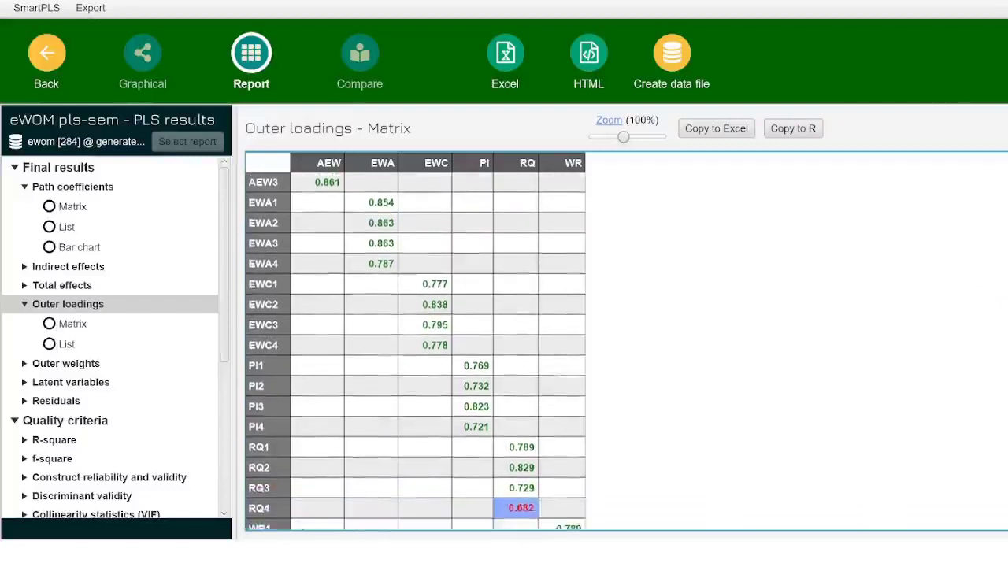
scroll(415, 351, "down", 2)
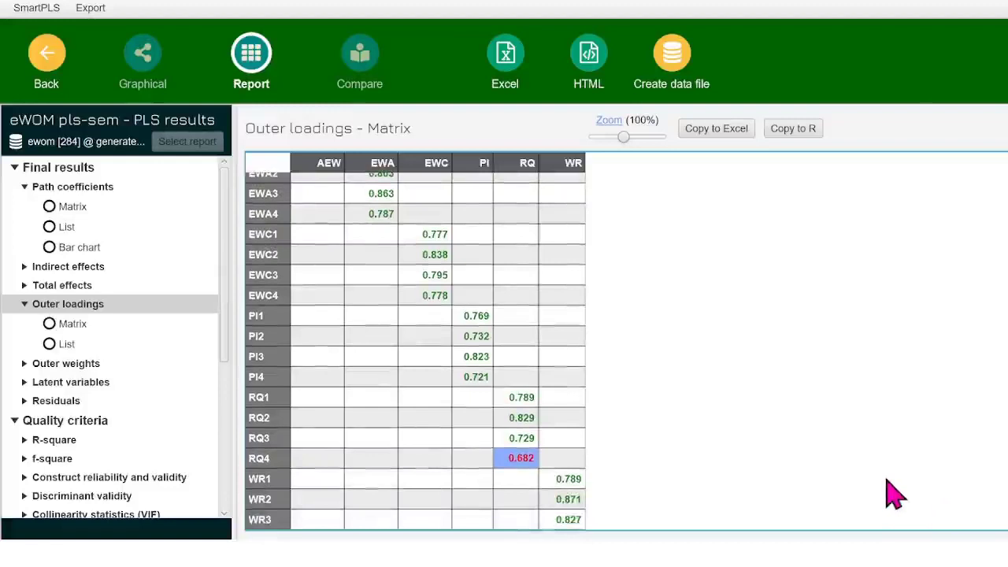
left_click(783, 472)
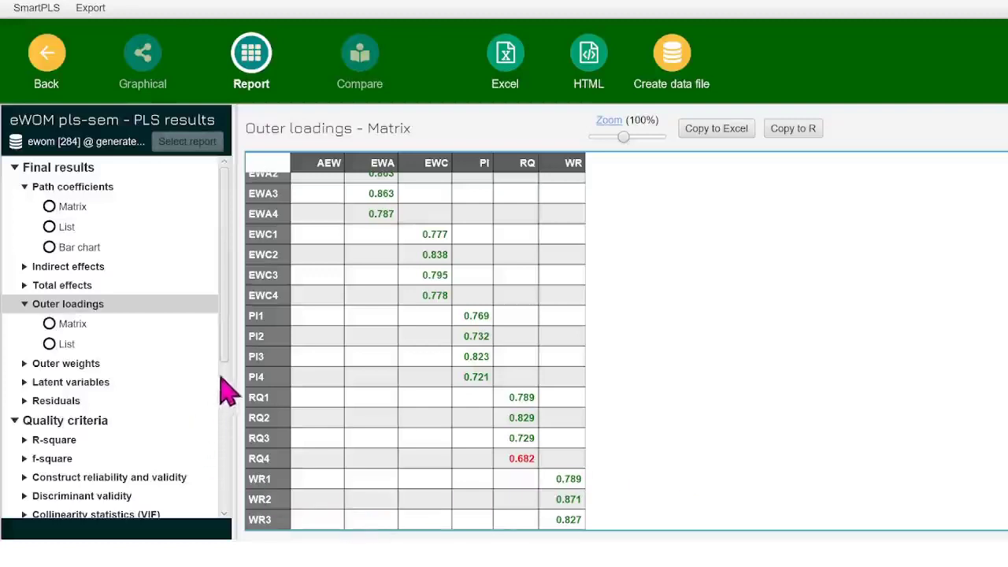
Step: Open Construct reliability and validity under Quality criteria to view alpha, CR and AVE
left_click(68, 478)
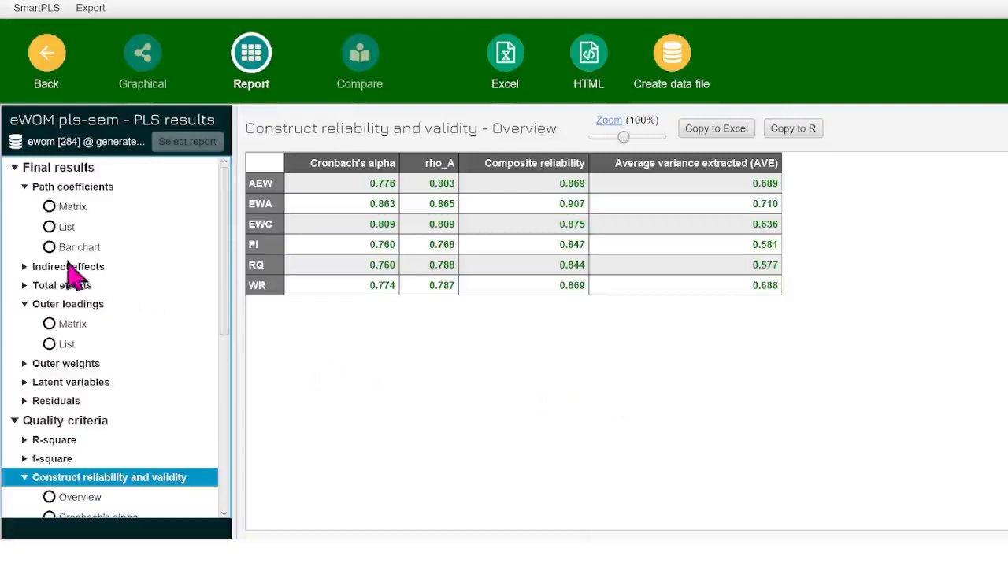
Step: Switch Outer loadings to its List view, starting from AEW1 at 0.745
left_click(69, 319)
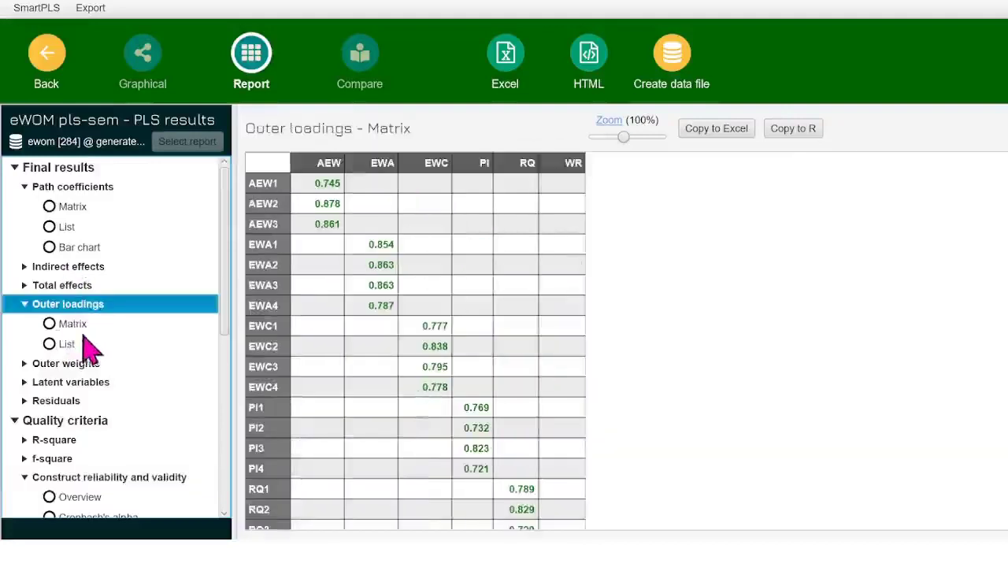
left_click(65, 351)
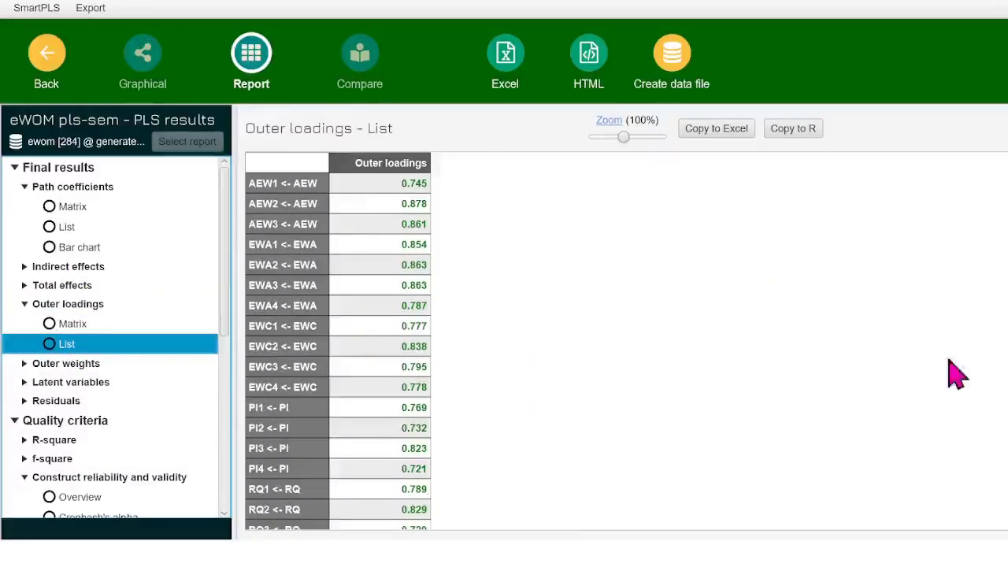
scroll(339, 343, "down", 3)
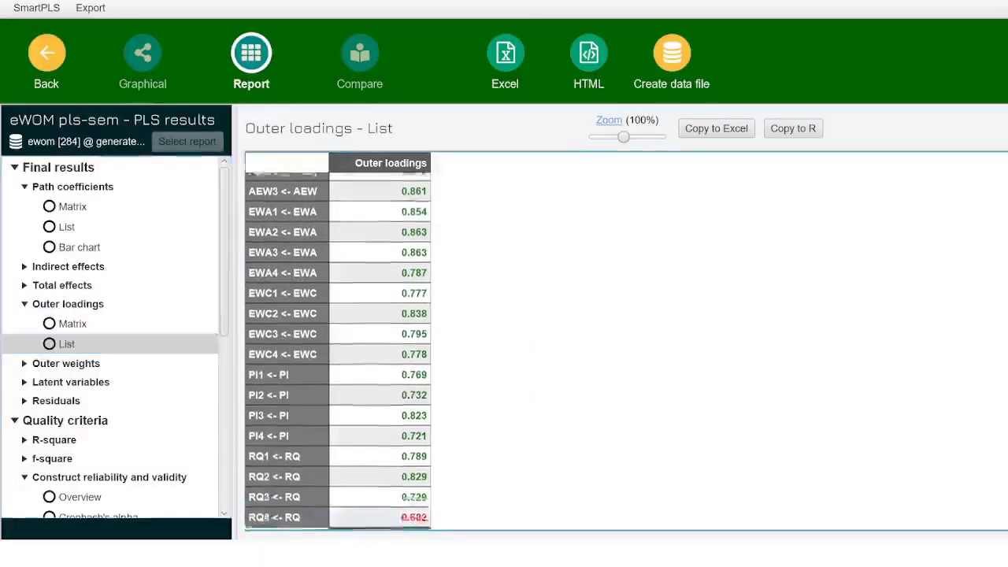
scroll(339, 343, "up", 3)
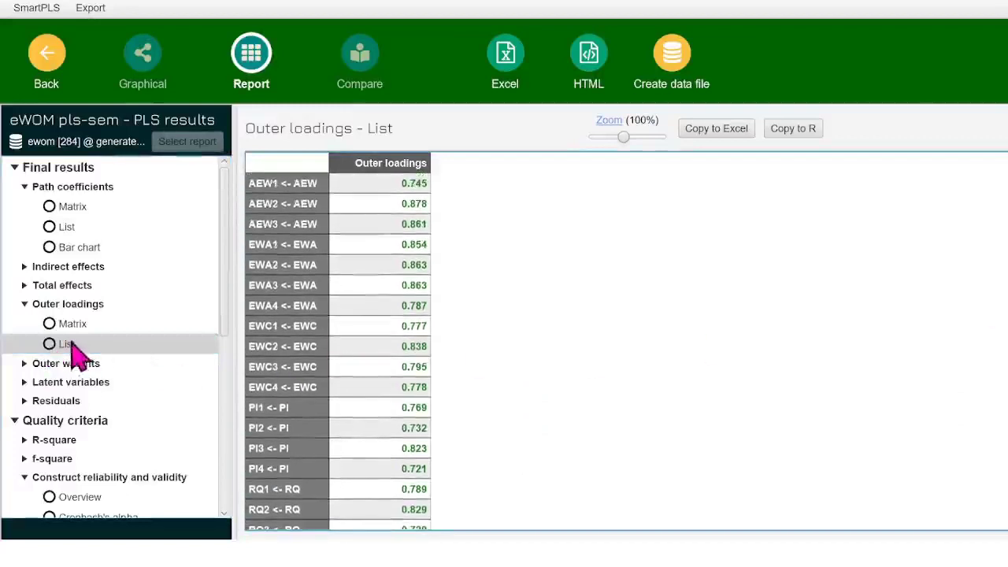
Step: Copy the outer loadings list into Excel Sheet1 and widen column A for the indicator labels
left_click(716, 128)
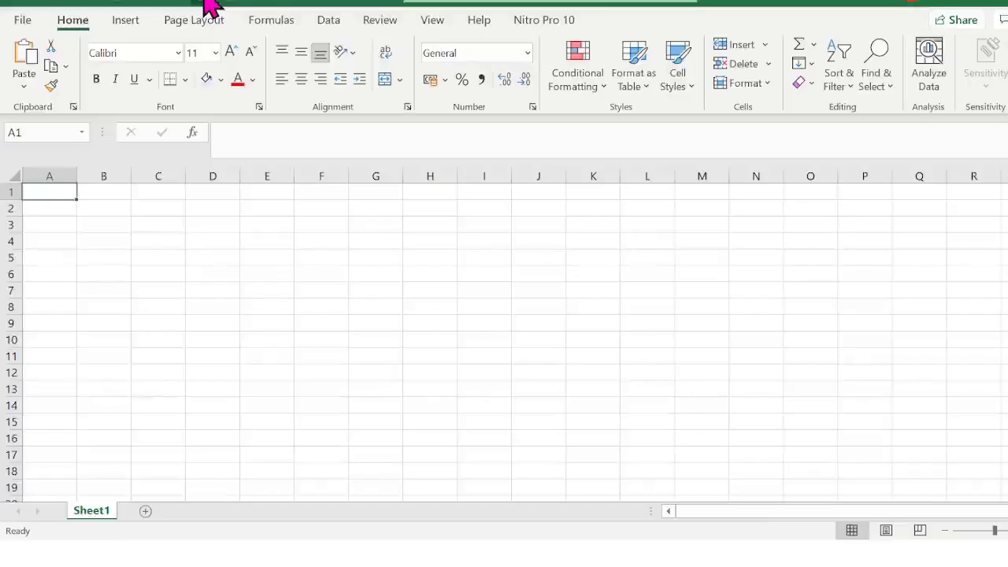
key("ctrl+v")
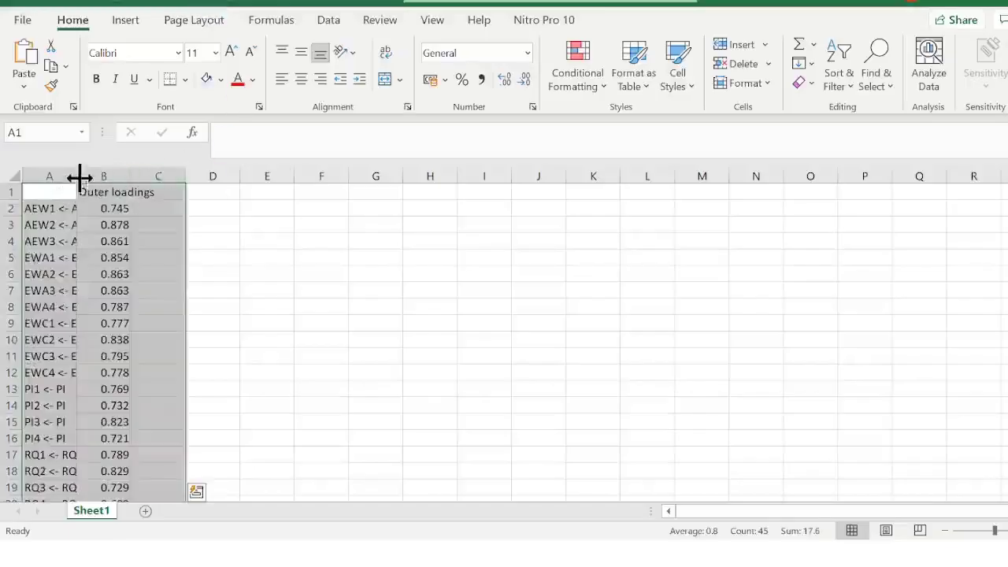
left_click_drag(79, 177, 112, 176)
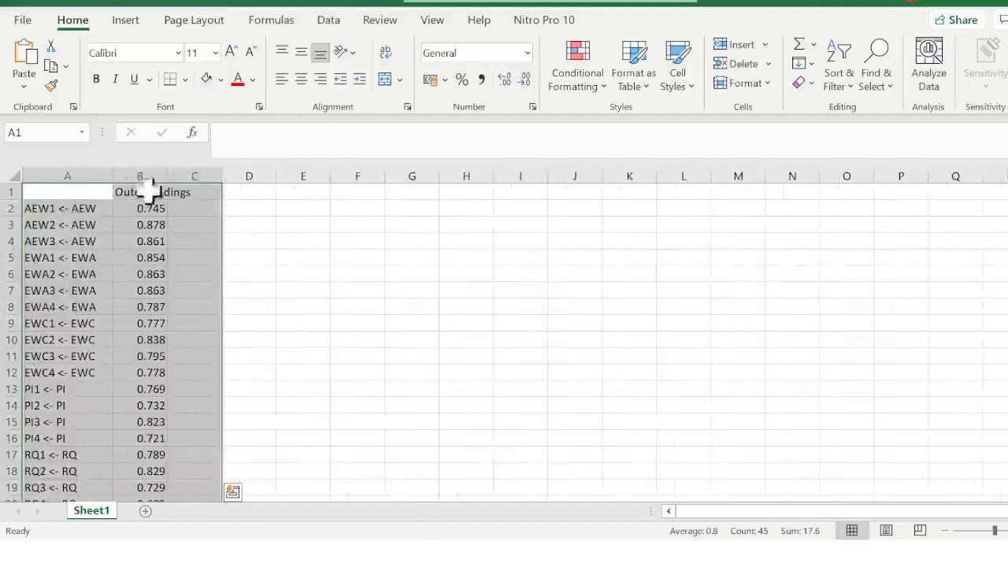
left_click(322, 326)
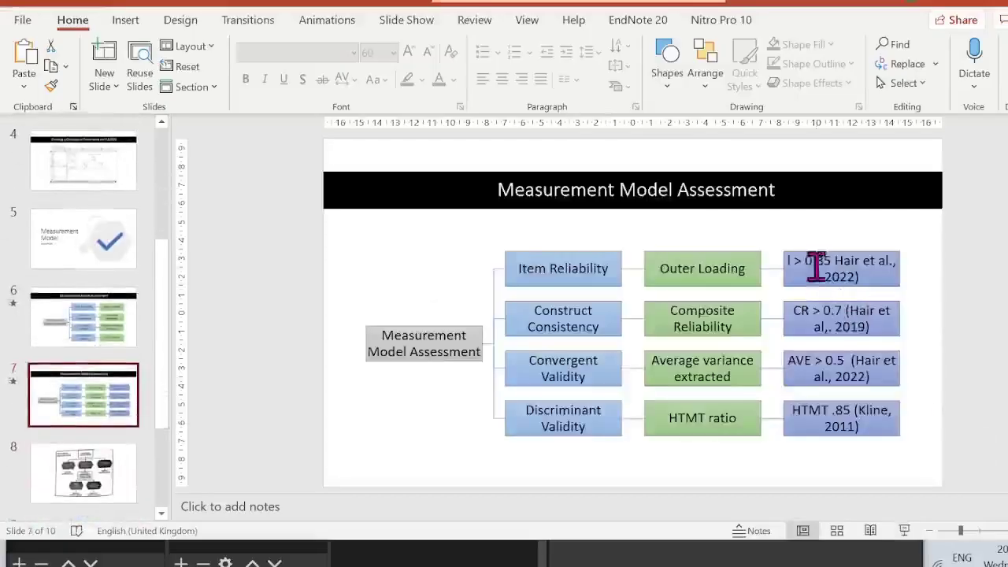
Step: Change slide 7's Outer Loading threshold from 0.85 to 0.708
left_click(831, 264)
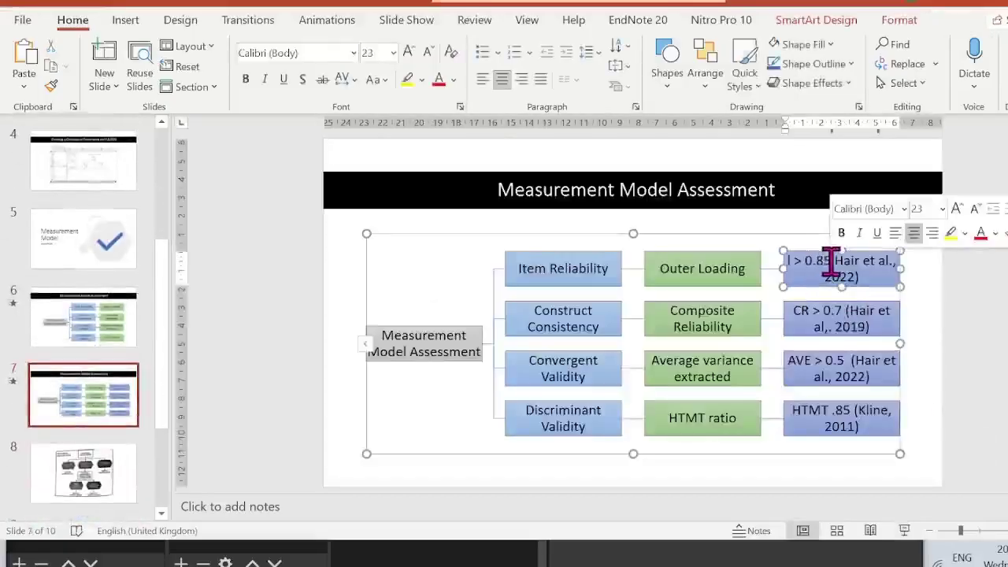
key("BackSpace")
key("BackSpace")
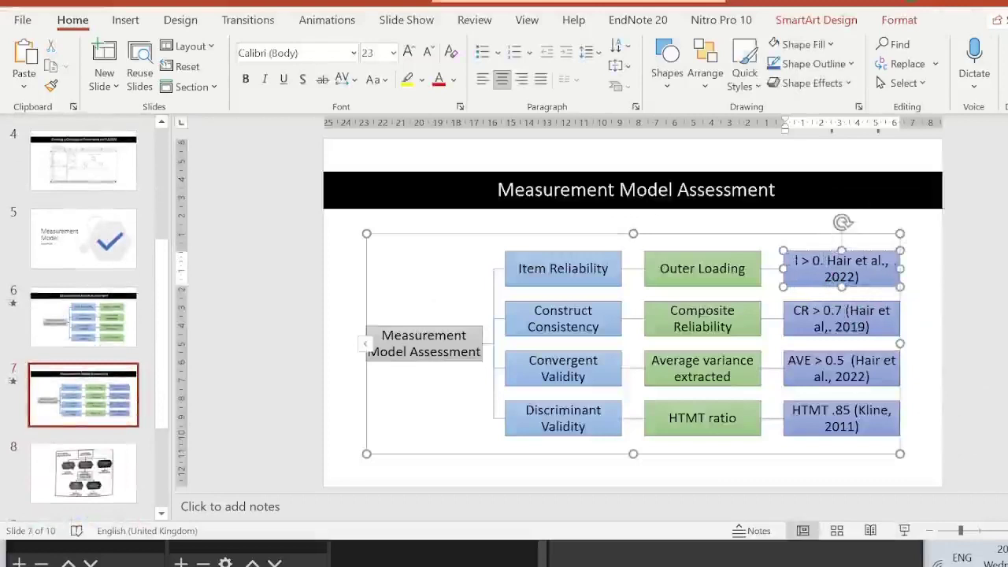
type("708")
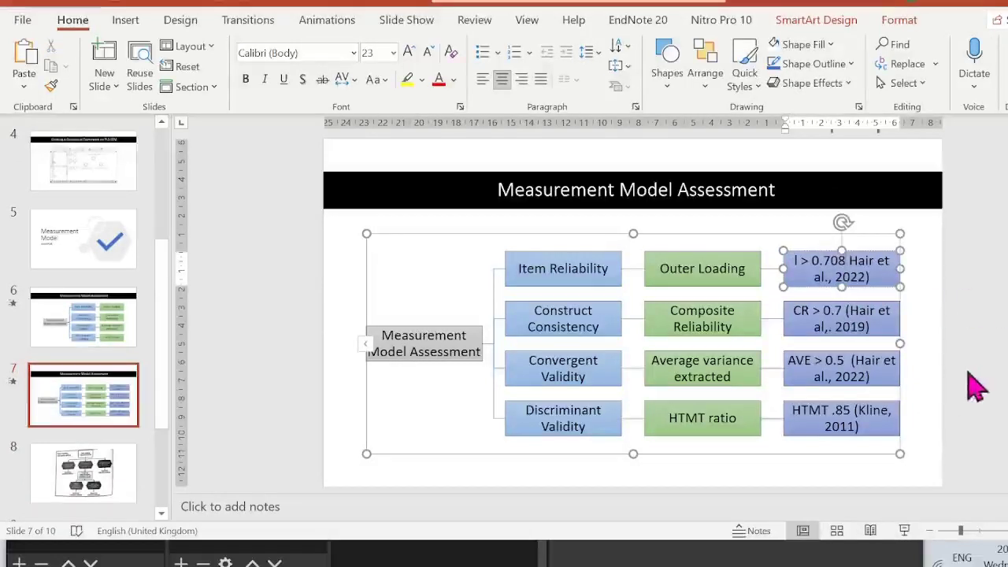
left_click(945, 386)
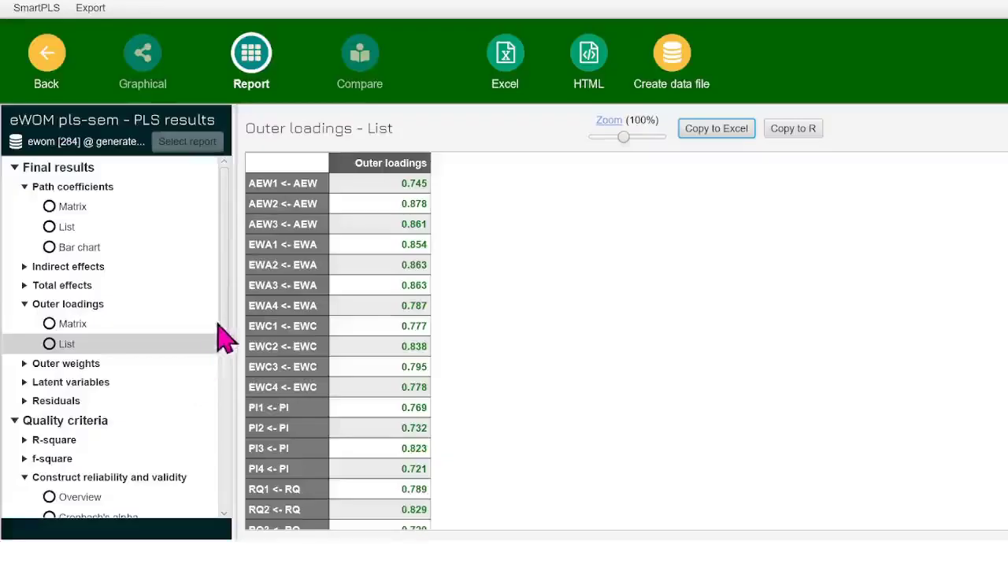
Step: Copy the construct reliability and validity table from SmartPLS and switch toward the Excel window
left_click_drag(225, 315, 233, 388)
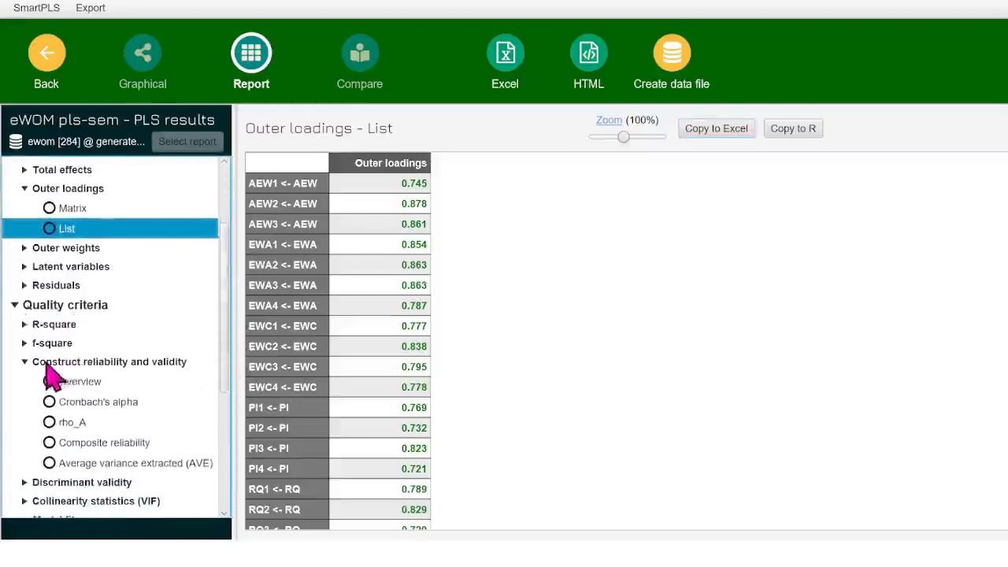
left_click(104, 367)
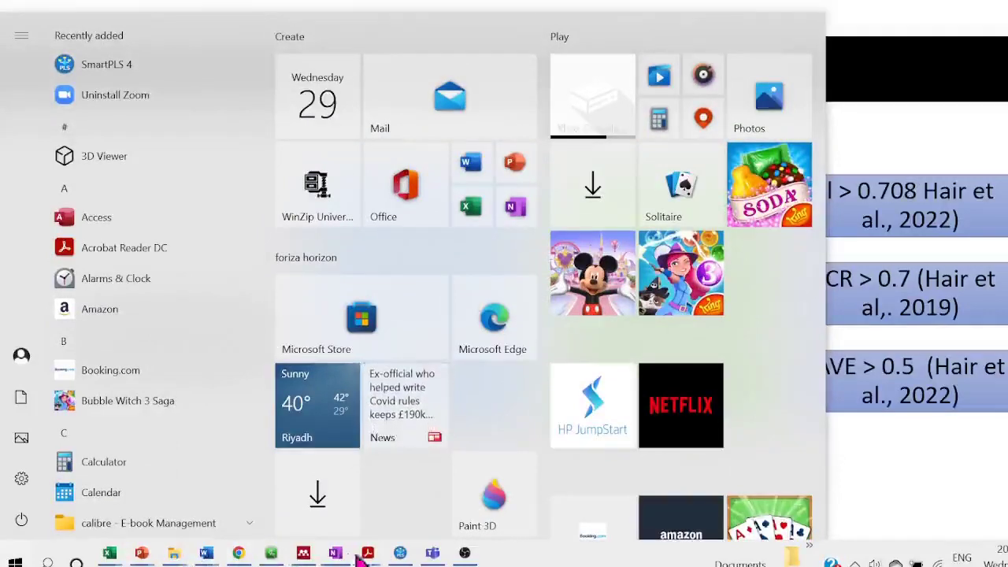
left_click(399, 553)
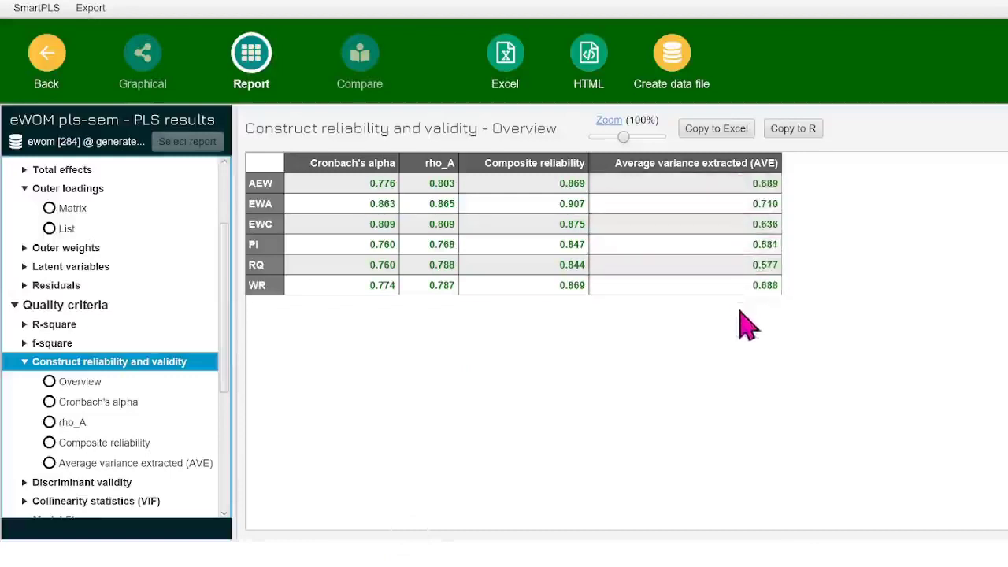
left_click(711, 133)
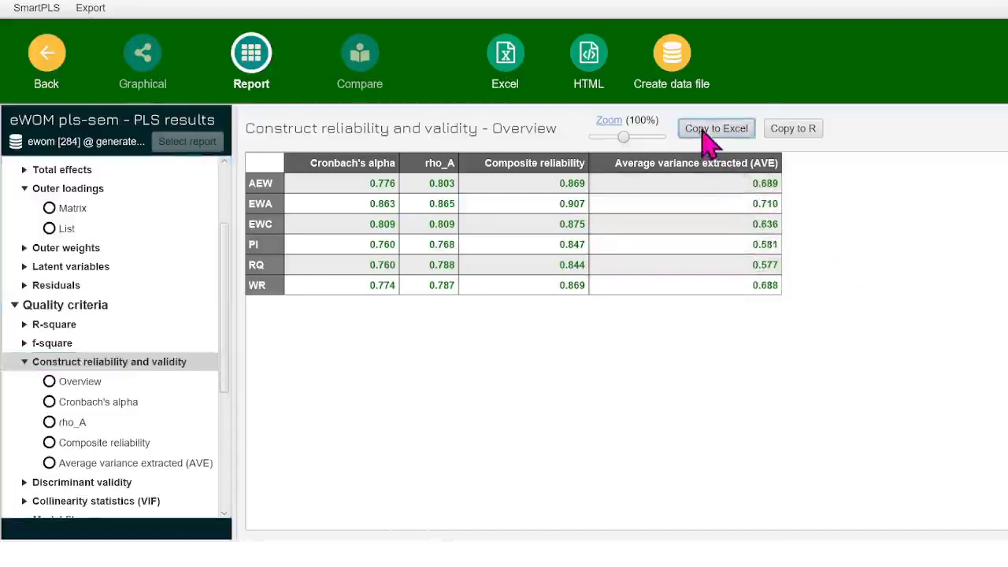
key("super")
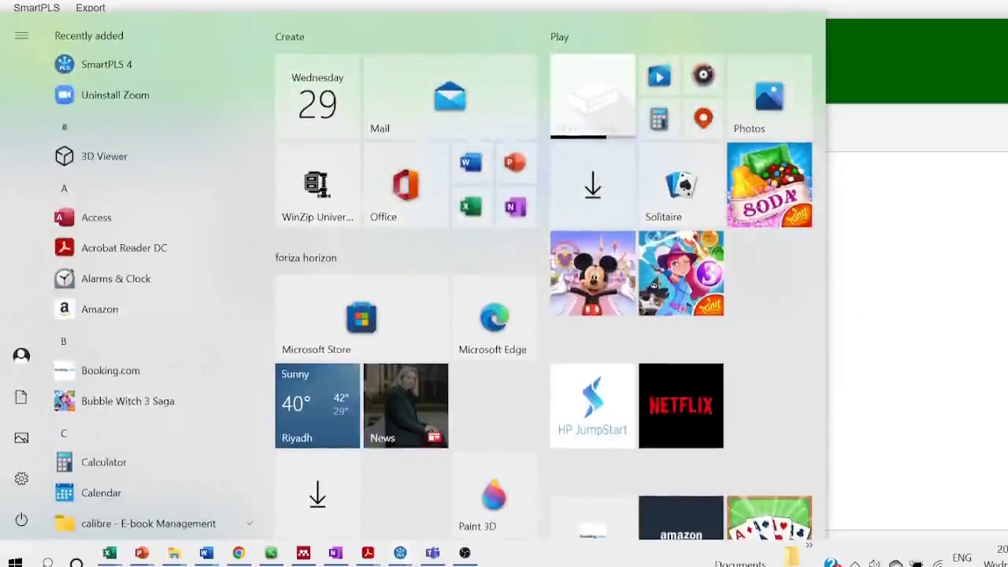
Step: Paste the reliability table at C1 in Book4 and shift the EWA–WR rows down to their indicators
mouse_move(110, 556)
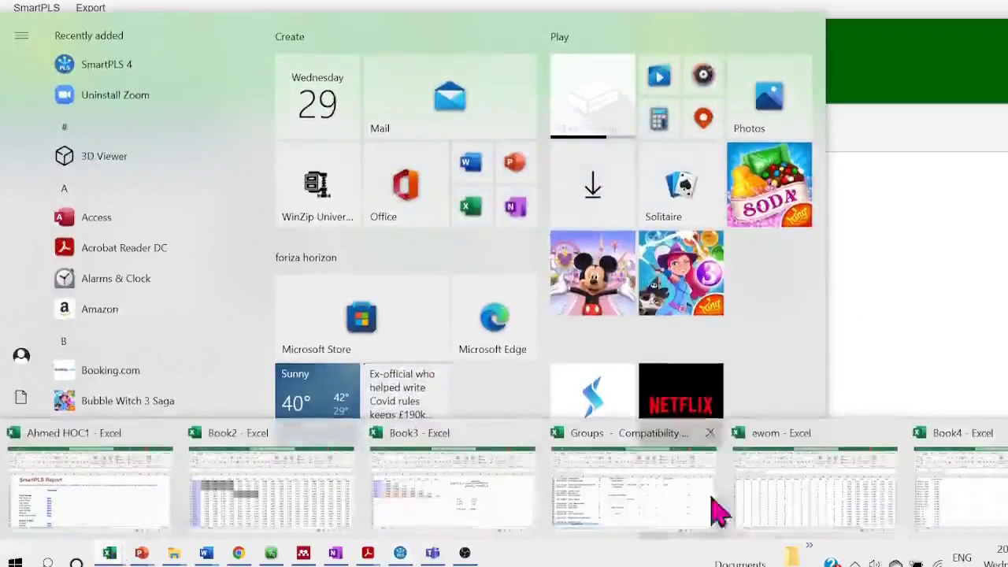
left_click(998, 502)
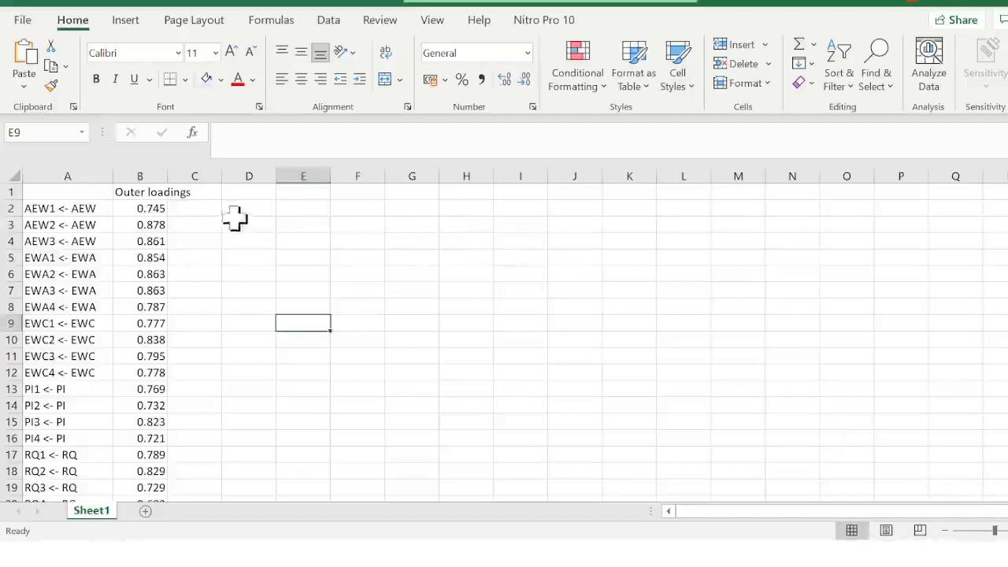
left_click(208, 197)
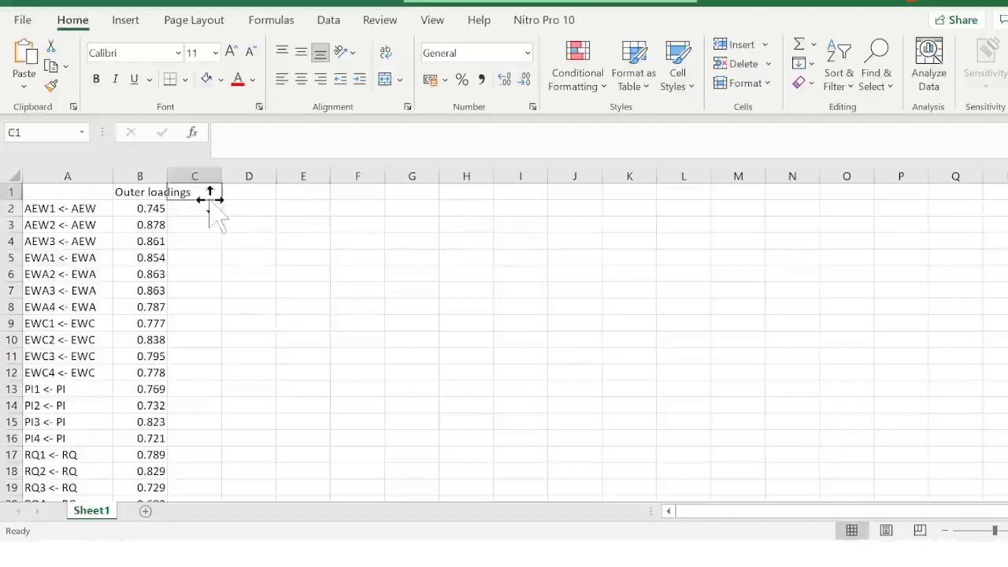
key("ctrl+v")
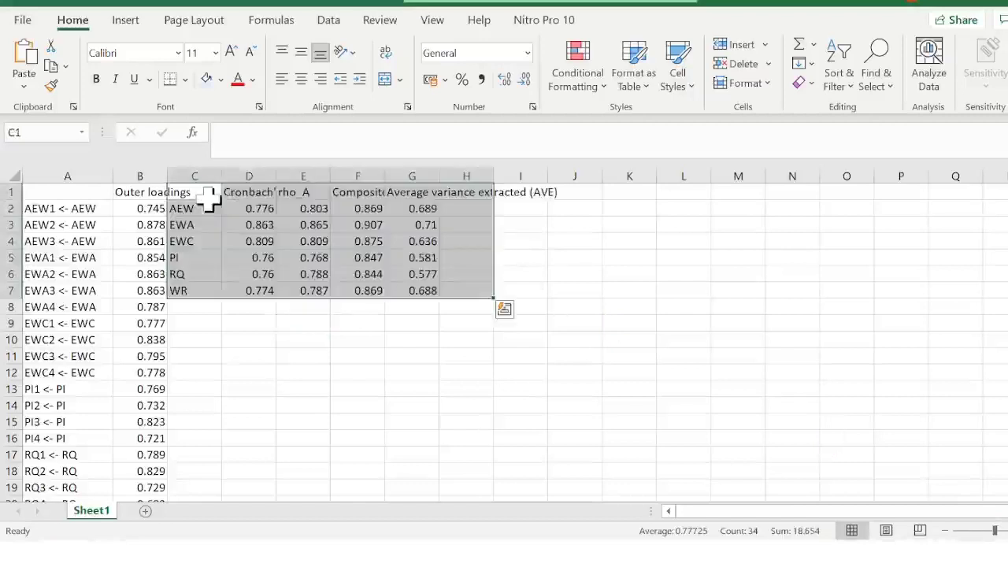
left_click(306, 276)
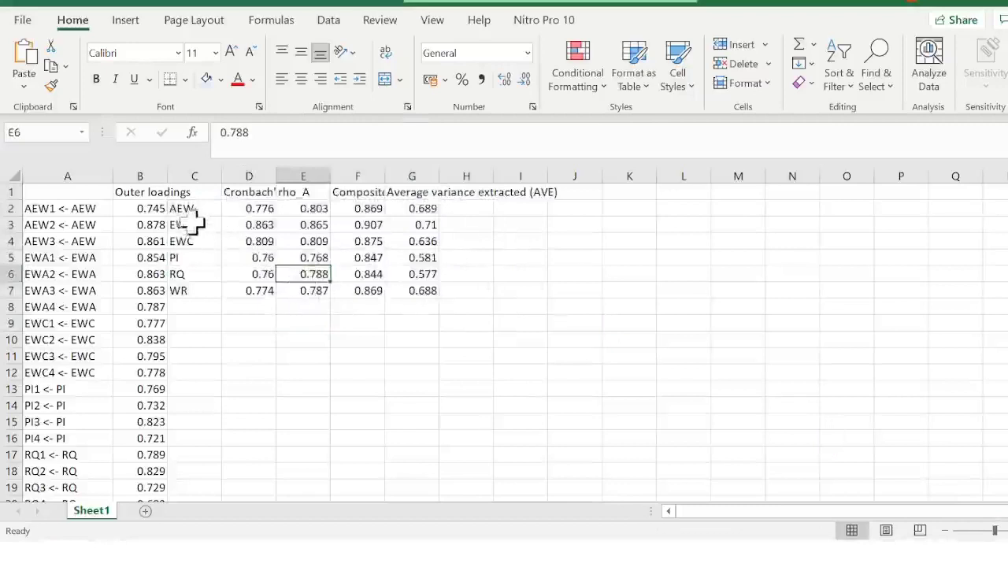
left_click_drag(192, 224, 379, 333)
left_click(182, 272)
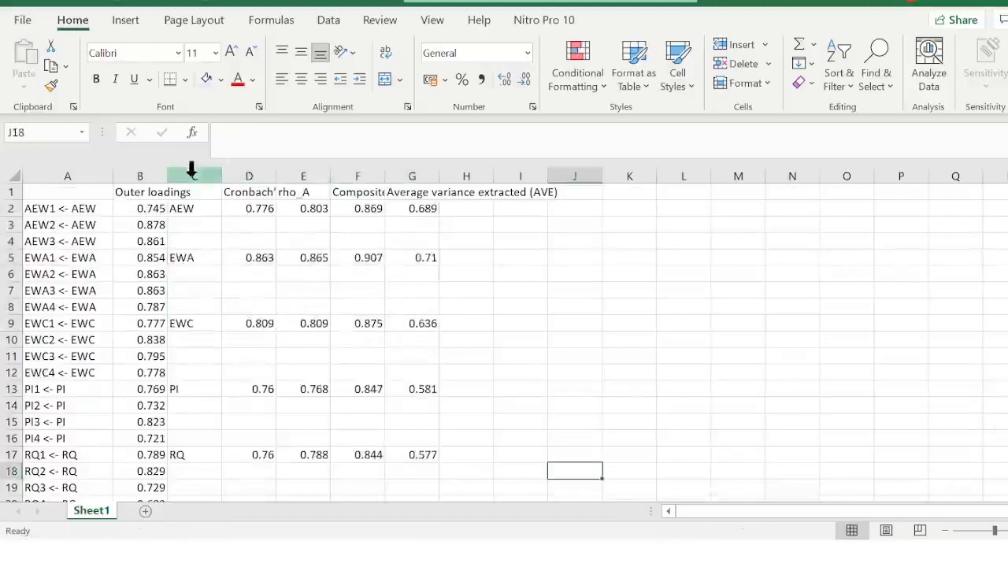
Step: Delete the construct name, Cronbach's alpha and rho_A columns, then widen column C for Composite reliability
left_click(191, 169)
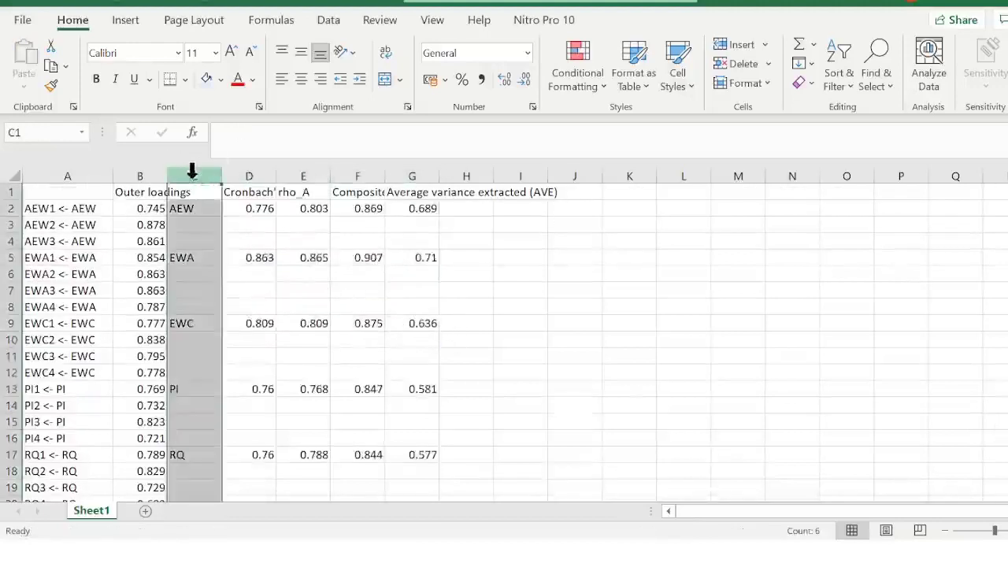
left_click(733, 65)
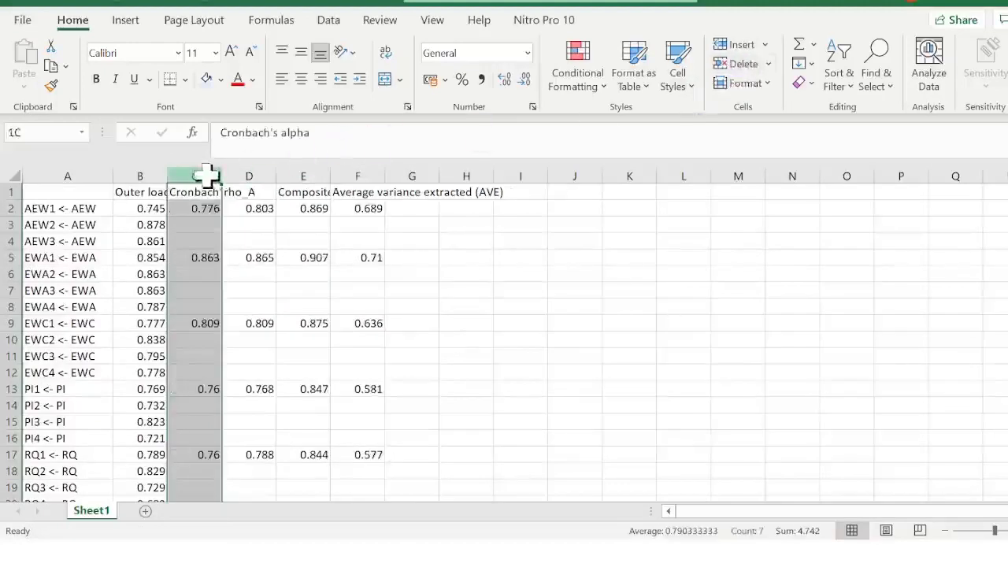
left_click_drag(206, 175, 270, 171)
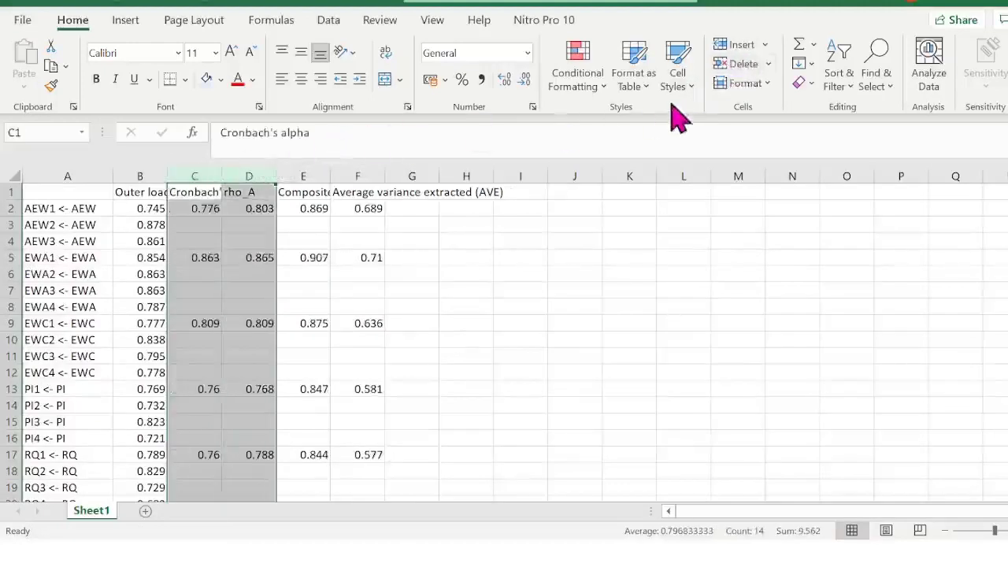
left_click(748, 69)
left_click(699, 309)
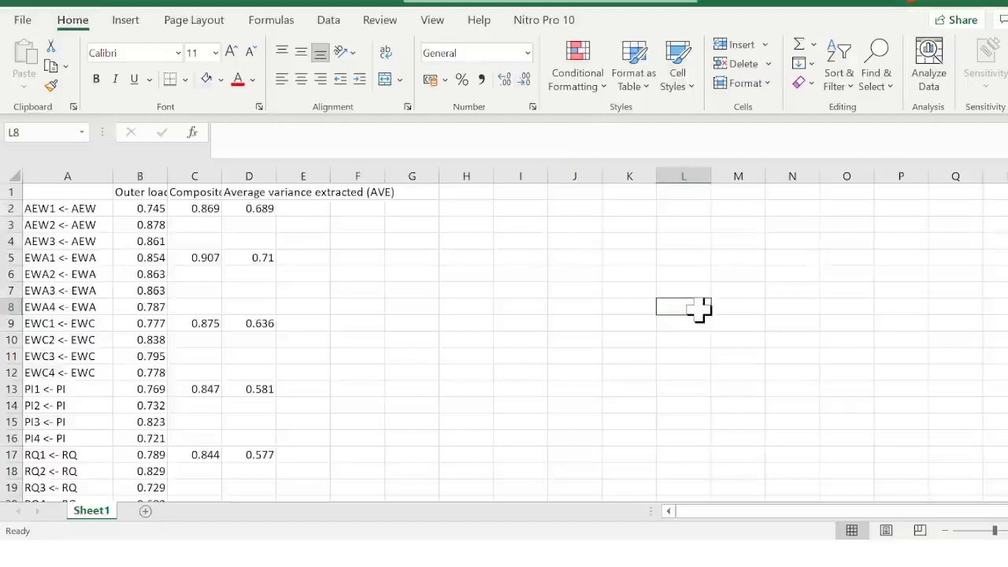
left_click_drag(221, 176, 415, 179)
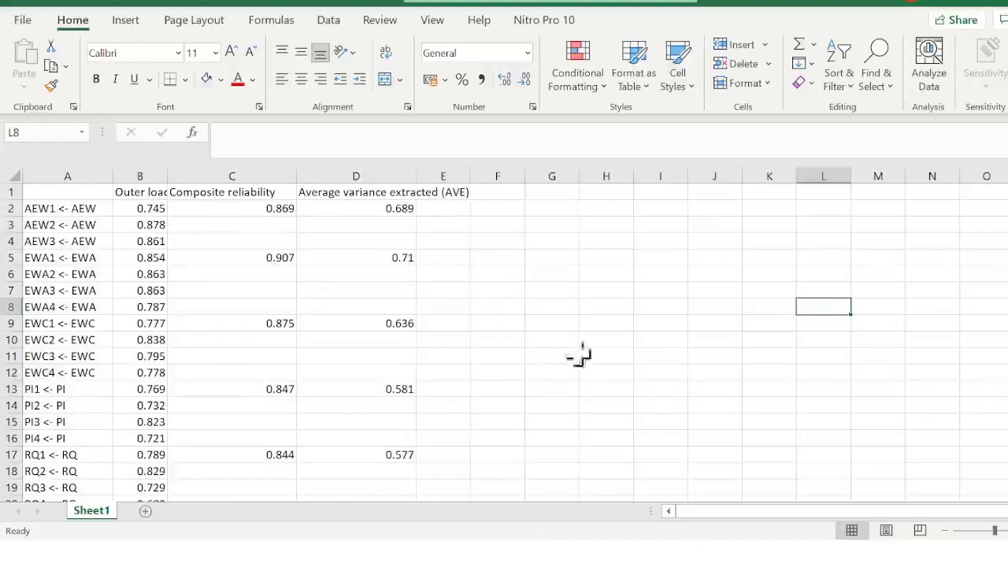
scroll(504, 342, "down", 2)
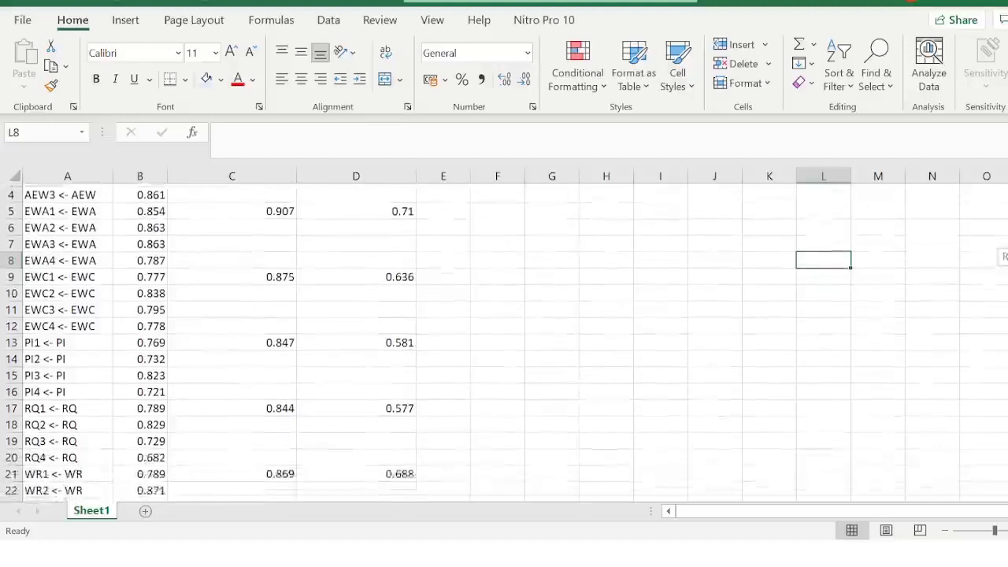
scroll(504, 343, "up", 2)
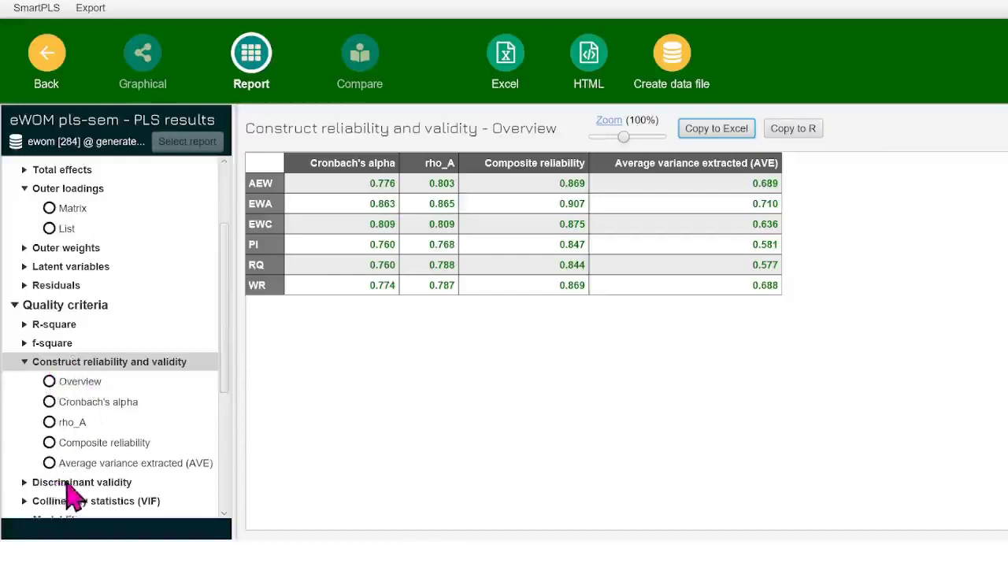
Step: Copy the Heterotrait-monotrait ratio (HTMT) table from SmartPLS's Discriminant validity results for Excel's Sheet2
left_click(68, 483)
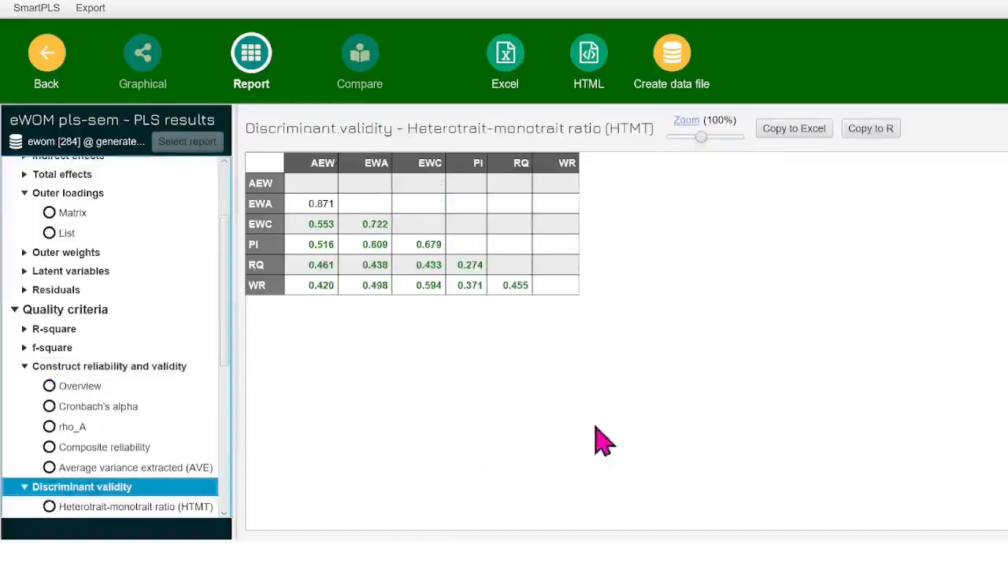
left_click(154, 508)
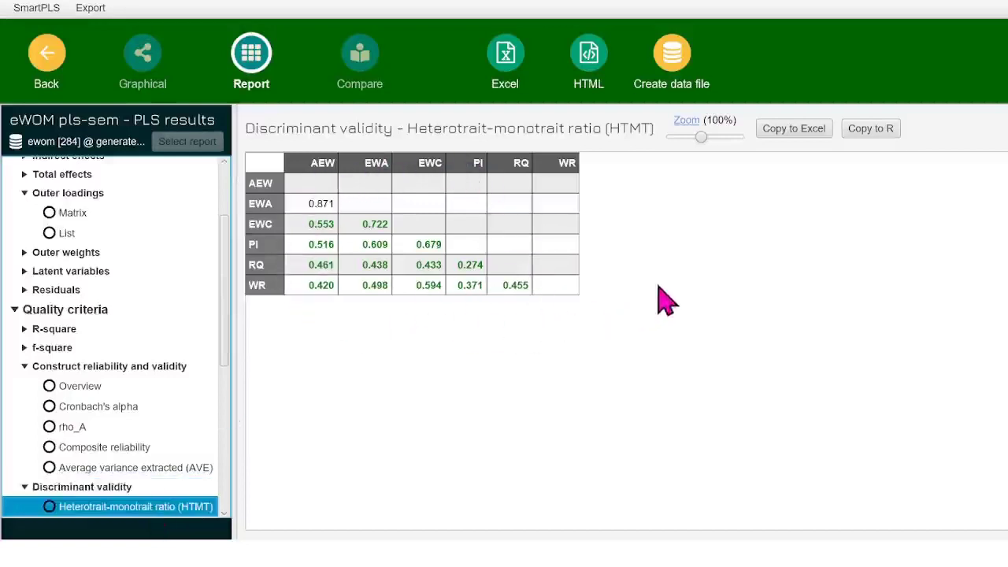
left_click(793, 130)
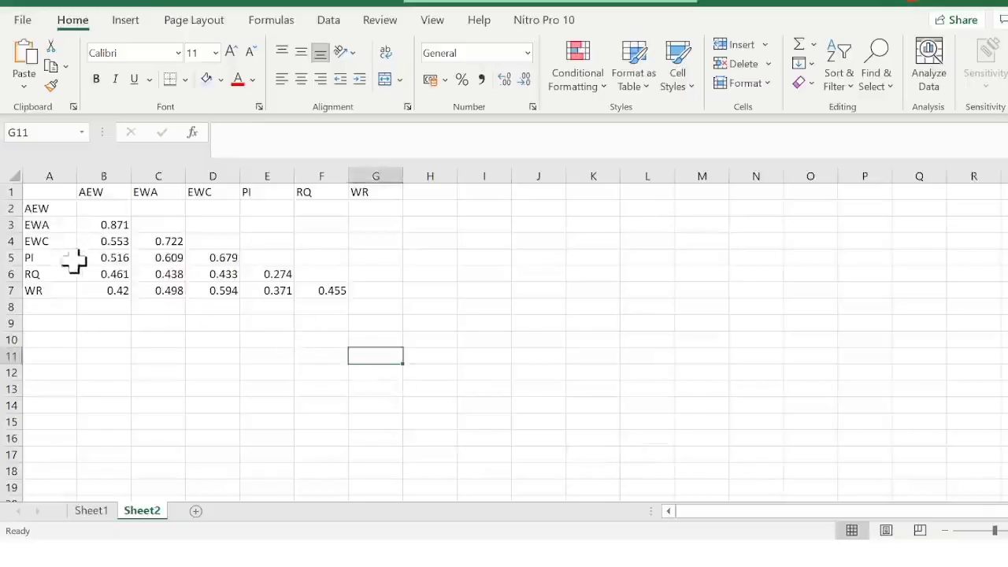
Step: Add a decimal place to cell B7 so the WR–AEW value shows 0.420
left_click(124, 291)
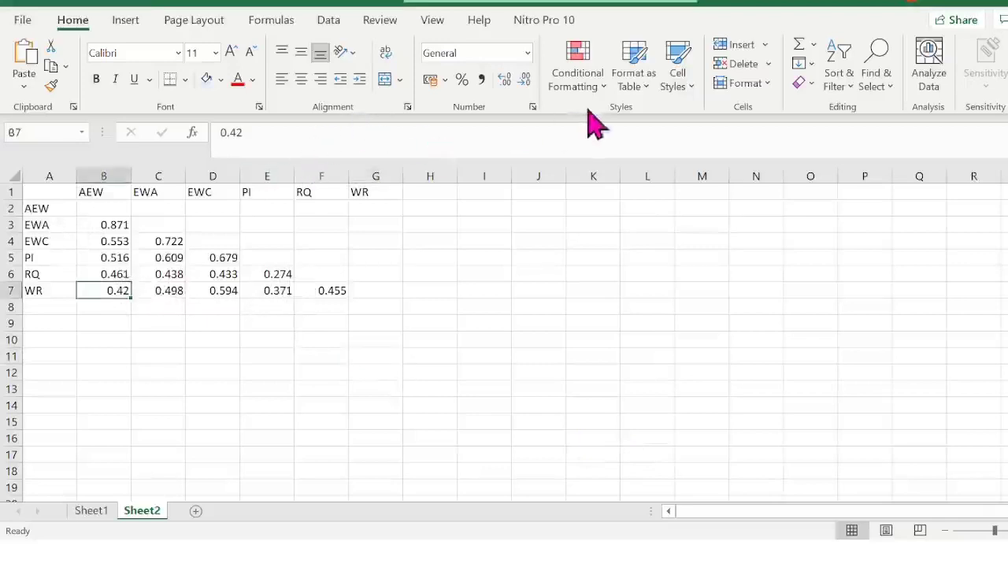
left_click(505, 81)
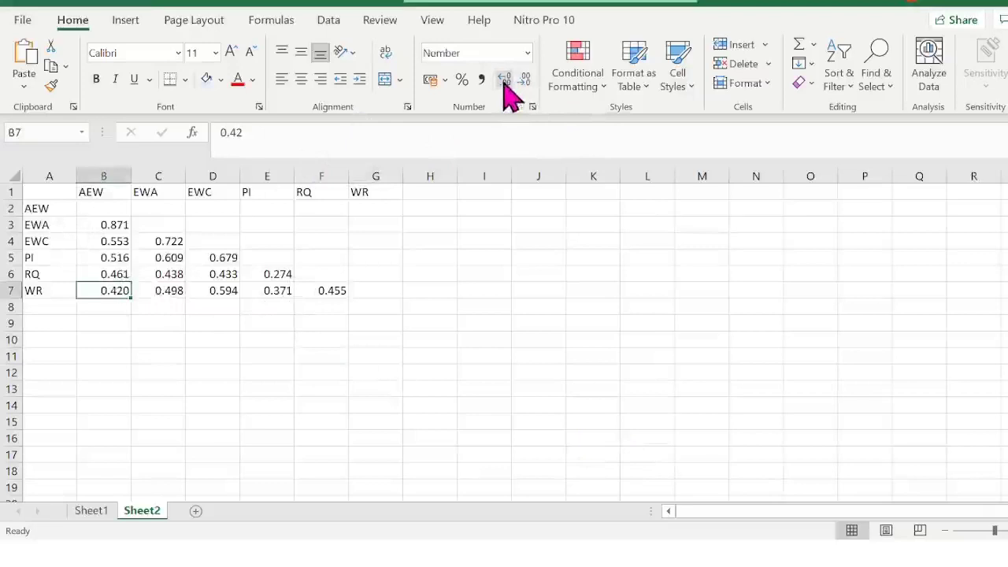
left_click(584, 324)
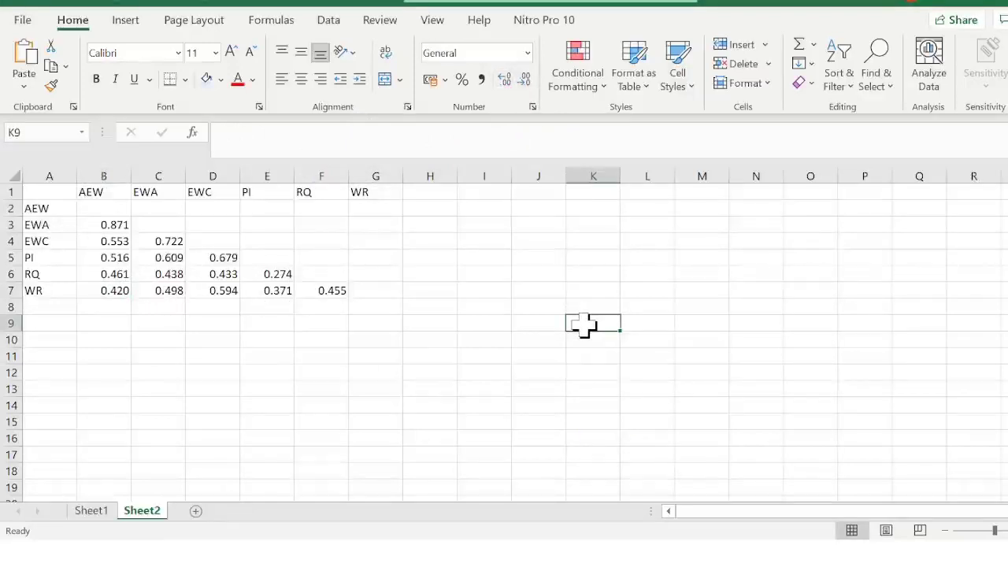